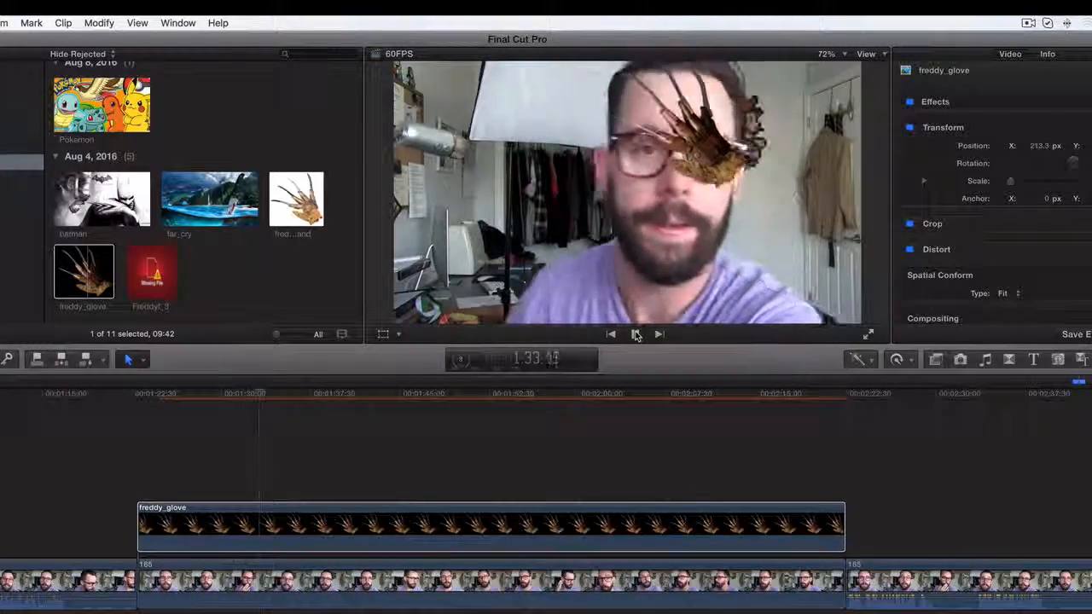
Stop the playback and show the video animation keyframes of the freddy_glove clip in the timeline
{"action": "left_click", "coordinate": [635, 335]}
{"action": "left_click", "coordinate": [417, 529]}
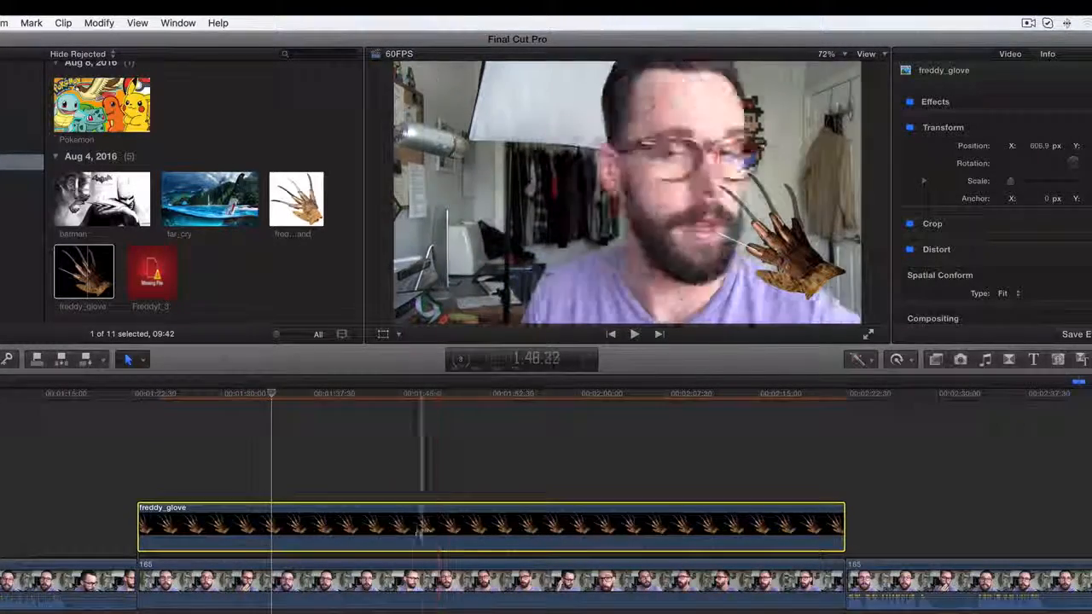
{"action": "right_click", "coordinate": [371, 522]}
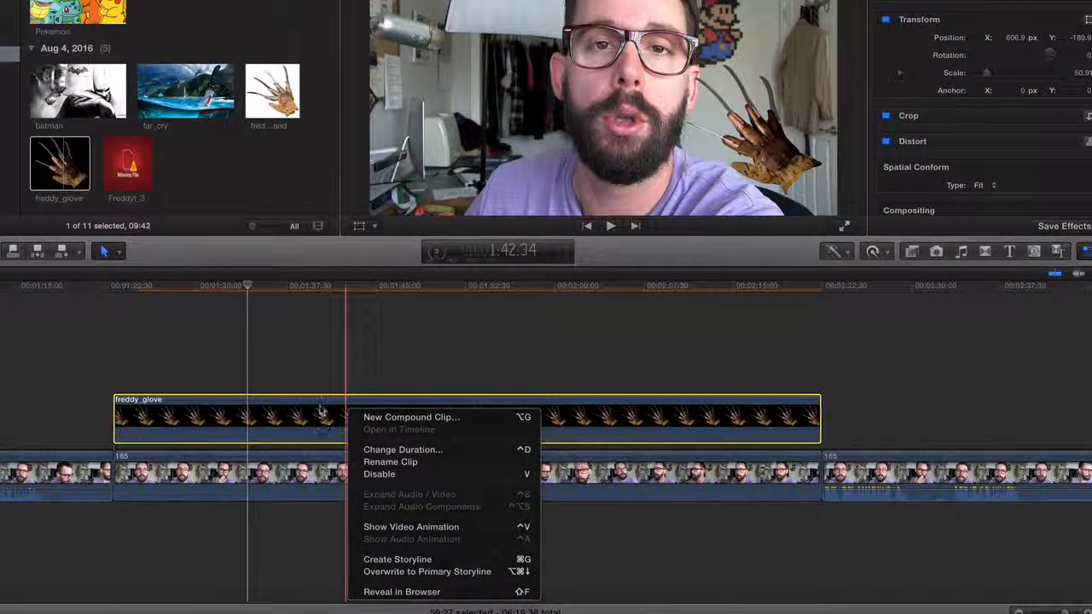
{"action": "left_click", "coordinate": [321, 412]}
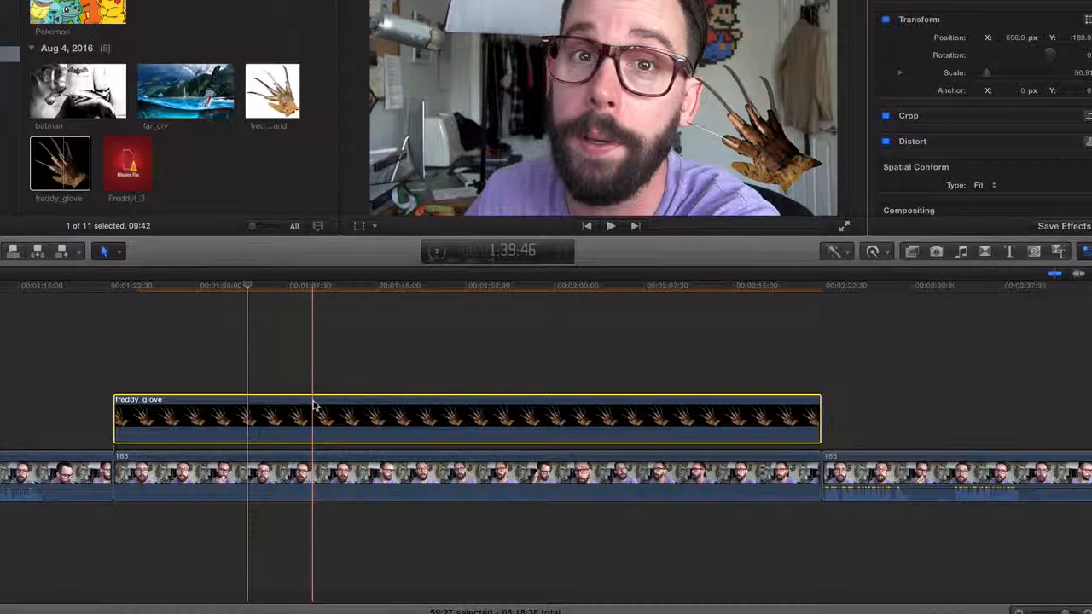
{"action": "key", "text": "ctrl+v"}
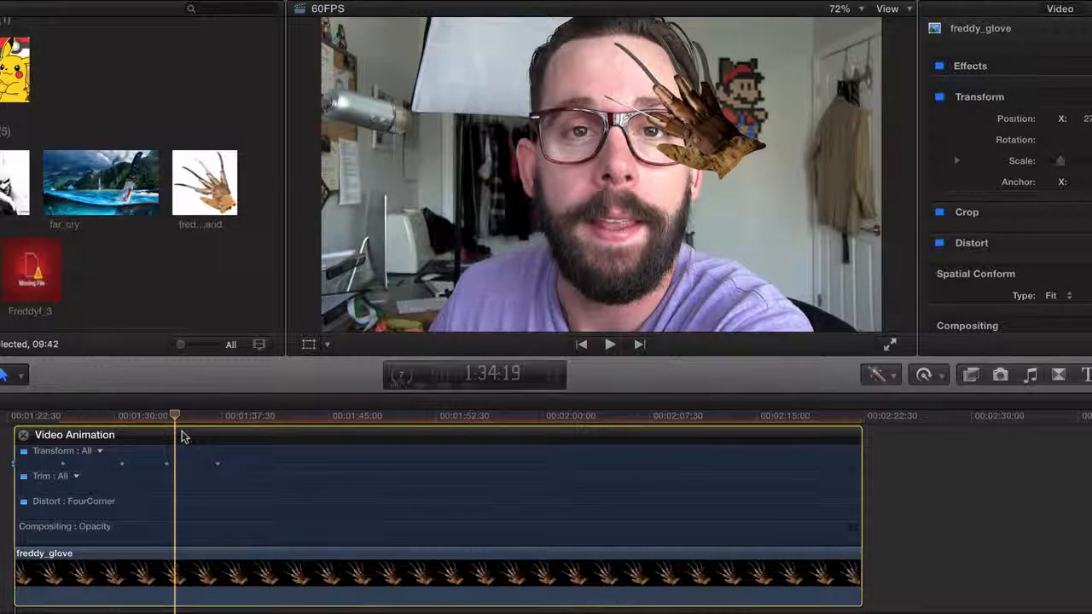
Move the second, third and fourth Transform keyframes of the glove clip close together near the clip's start
{"action": "key", "text": "super+equal"}
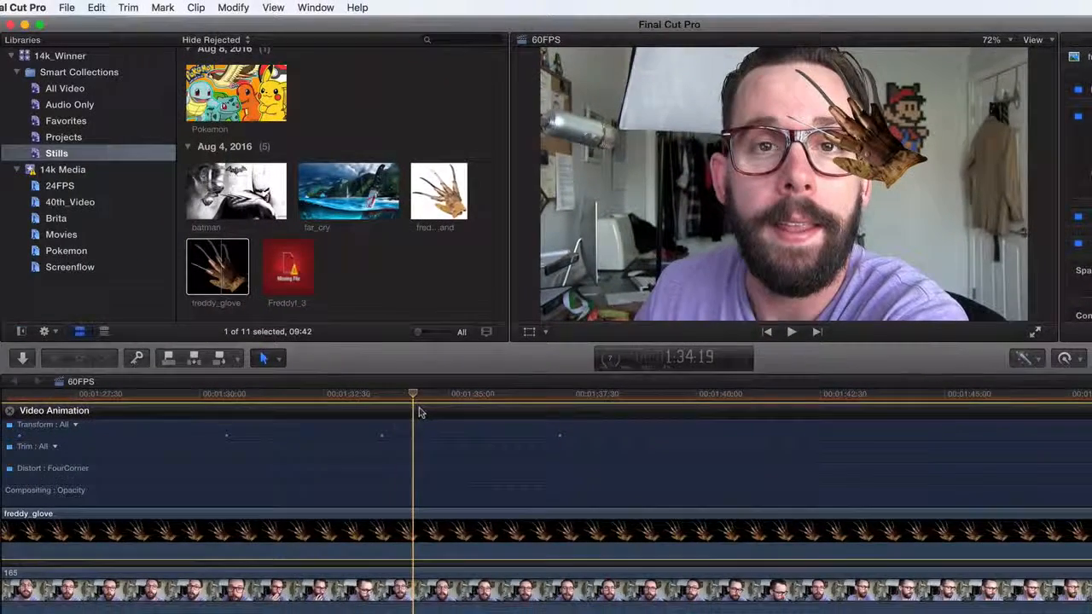
{"action": "scroll", "coordinate": [406, 414], "scroll_direction": "left", "scroll_amount": 9}
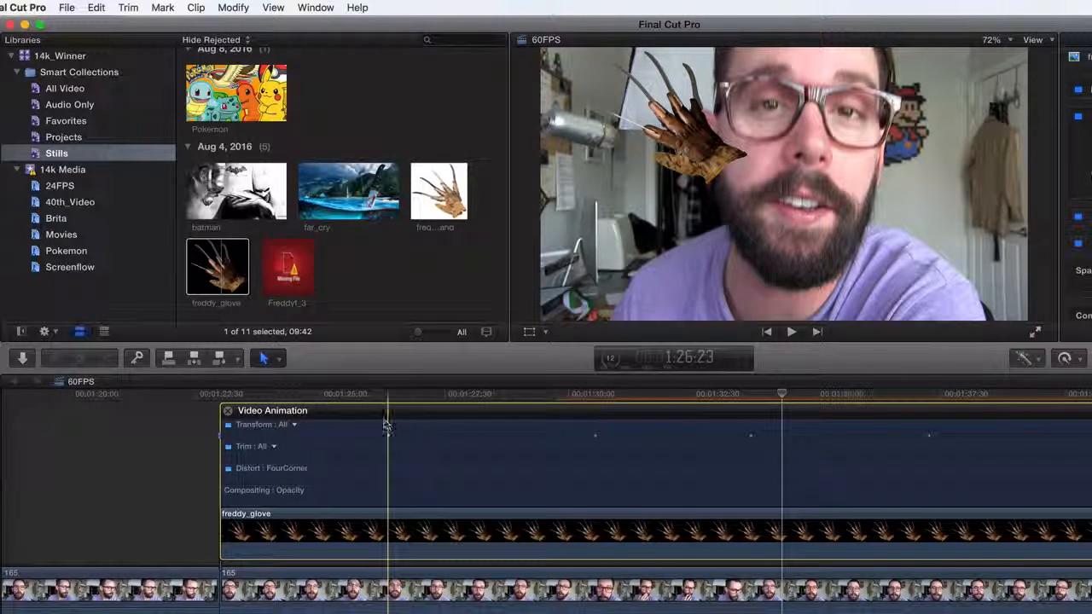
{"action": "left_click", "coordinate": [389, 437]}
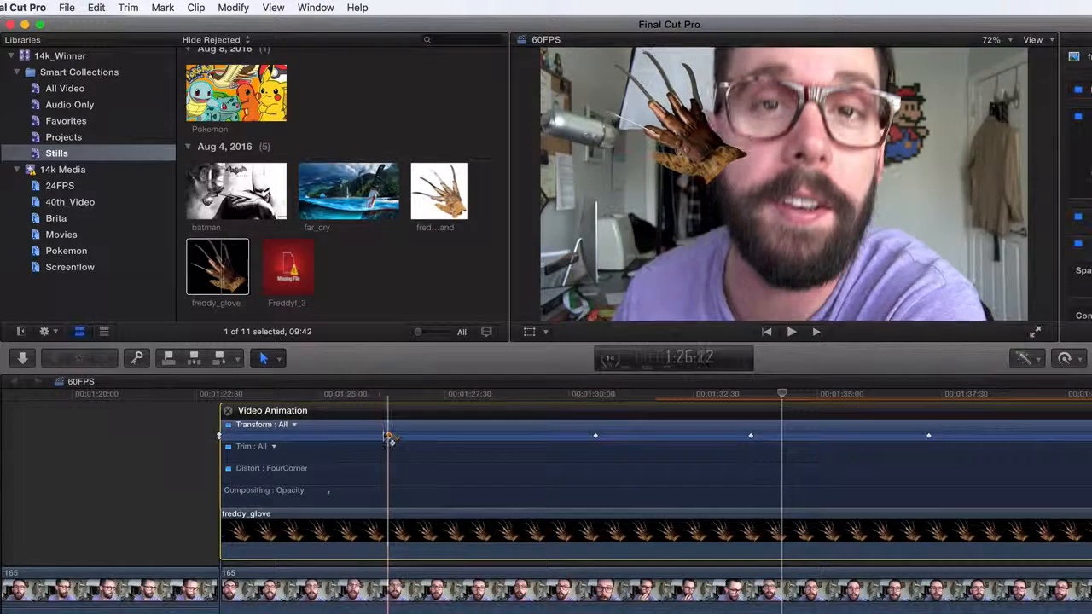
{"action": "left_click_drag", "start_coordinate": [389, 437], "coordinate": [258, 436]}
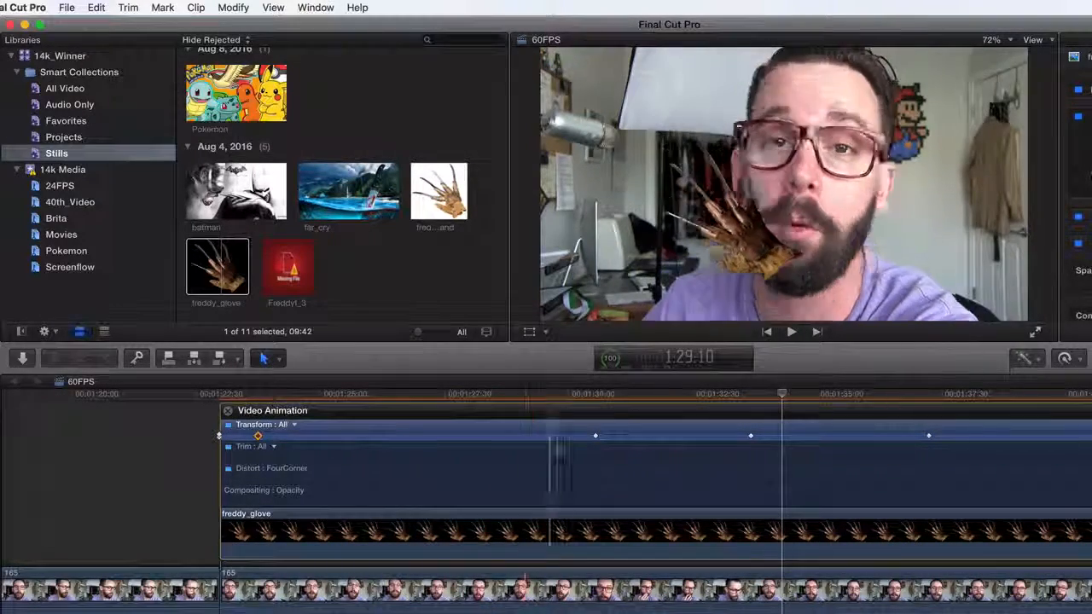
{"action": "left_click_drag", "start_coordinate": [594, 436], "coordinate": [287, 435]}
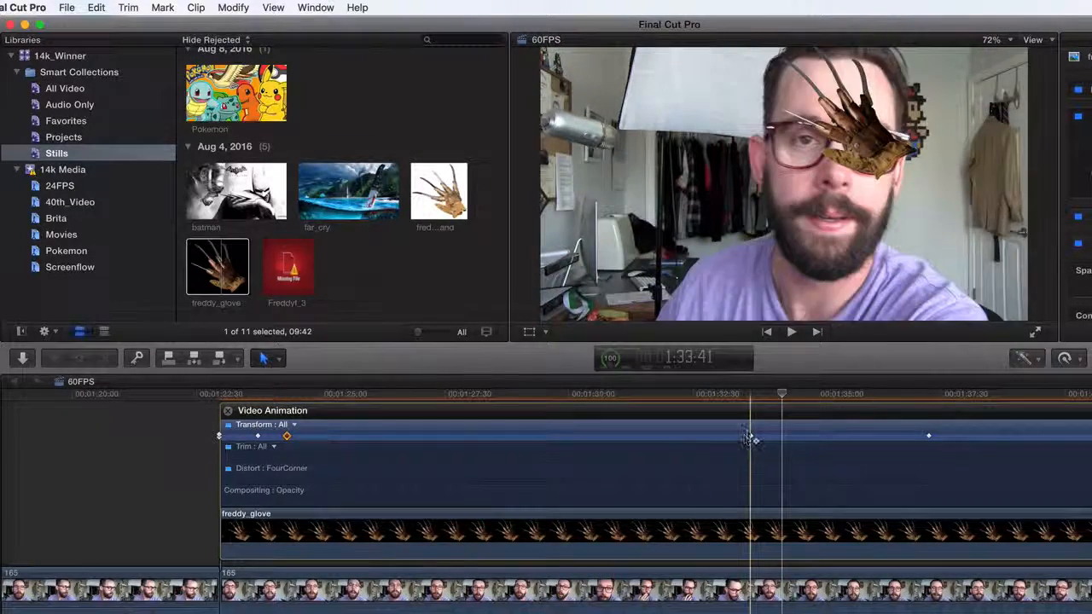
{"action": "left_click_drag", "start_coordinate": [750, 436], "coordinate": [315, 435]}
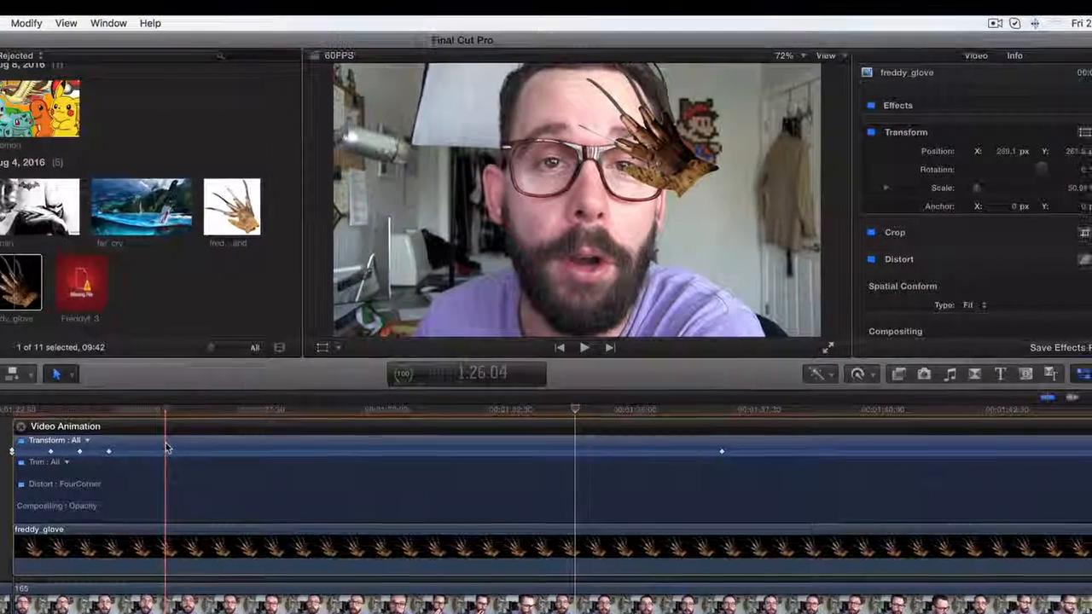
Step frame by frame through the glove clip from about 1:26:04 to examine the glove's movement toward the last keyframe
{"action": "left_click", "coordinate": [373, 429]}
{"action": "key", "text": "Right"}
{"action": "key", "text": "Right"}
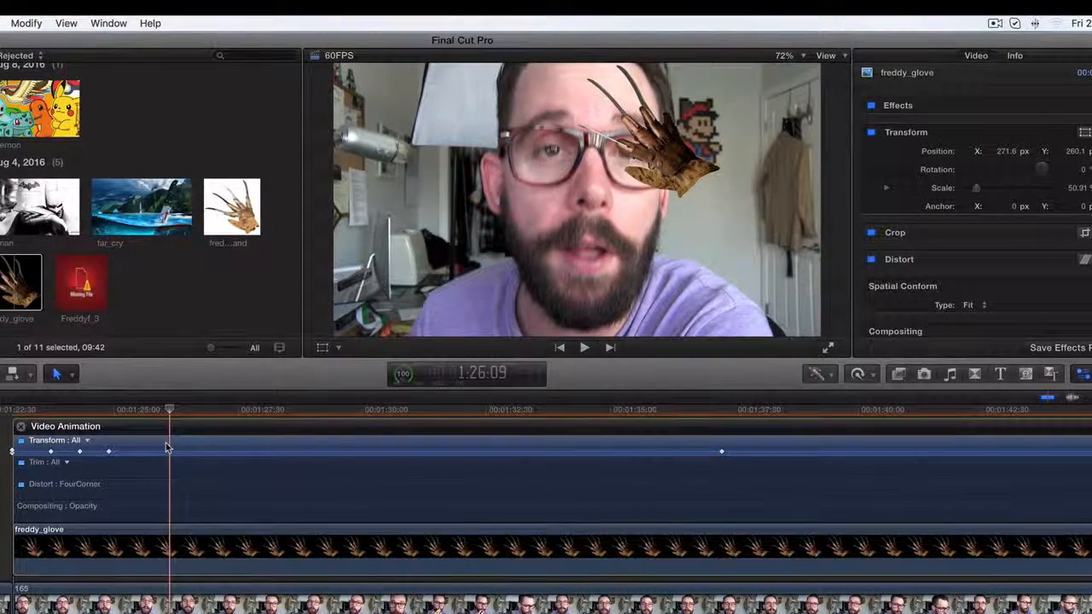
{"action": "key", "text": "Right"}
{"action": "key", "text": "Right"}
{"action": "key", "text": "Right"}
{"action": "key", "text": "Right"}
{"action": "key", "text": "Right"}
{"action": "key", "text": "Right"}
{"action": "key", "text": "Right"}
{"action": "key", "text": "Right"}
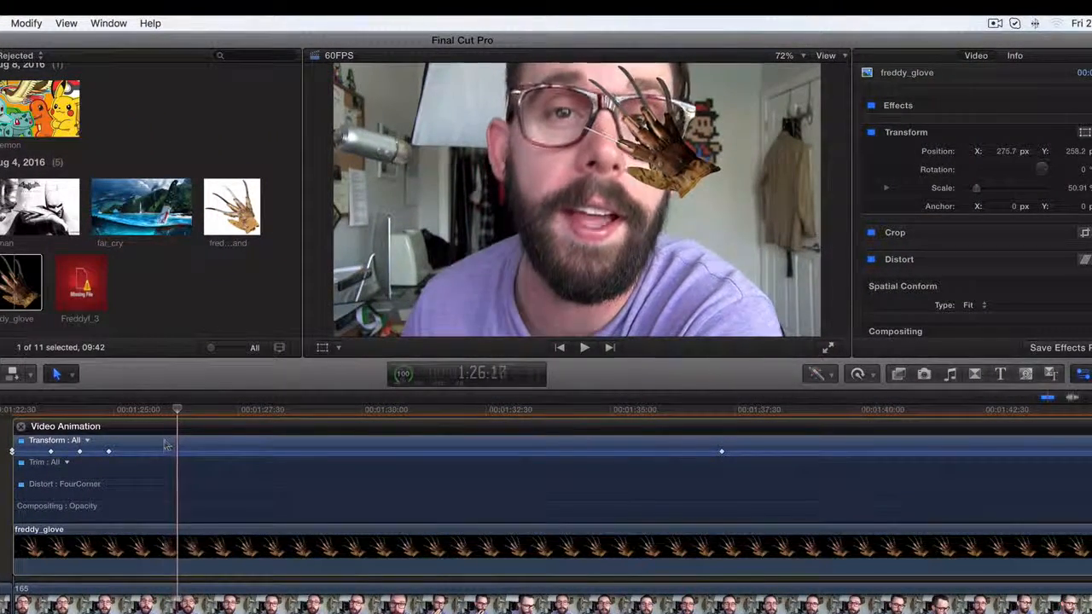
{"action": "key", "text": "Right"}
{"action": "key", "text": "Right"}
{"action": "key", "text": "Right"}
{"action": "key", "text": "Right"}
{"action": "key", "text": "Right"}
{"action": "key", "text": "Right"}
{"action": "key", "text": "Right"}
{"action": "key", "text": "Right"}
{"action": "key", "text": "Right"}
{"action": "key", "text": "Right"}
{"action": "key", "text": "Right"}
{"action": "key", "text": "Right"}
{"action": "key", "text": "Right"}
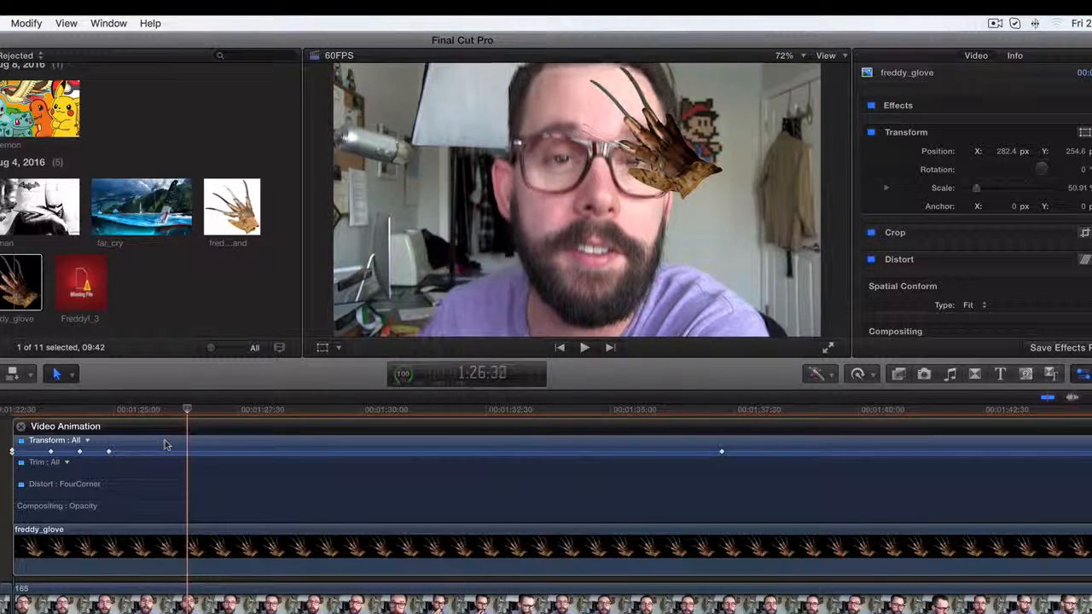
{"action": "key", "text": "Right"}
{"action": "key", "text": "Right"}
{"action": "key", "text": "Right"}
{"action": "key", "text": "Right"}
{"action": "key", "text": "Right"}
{"action": "key", "text": "Right"}
{"action": "key", "text": "Right"}
{"action": "key", "text": "Right"}
{"action": "key", "text": "Right"}
{"action": "key", "text": "Right"}
{"action": "key", "text": "Right"}
{"action": "key", "text": "Right"}
{"action": "key", "text": "Right"}
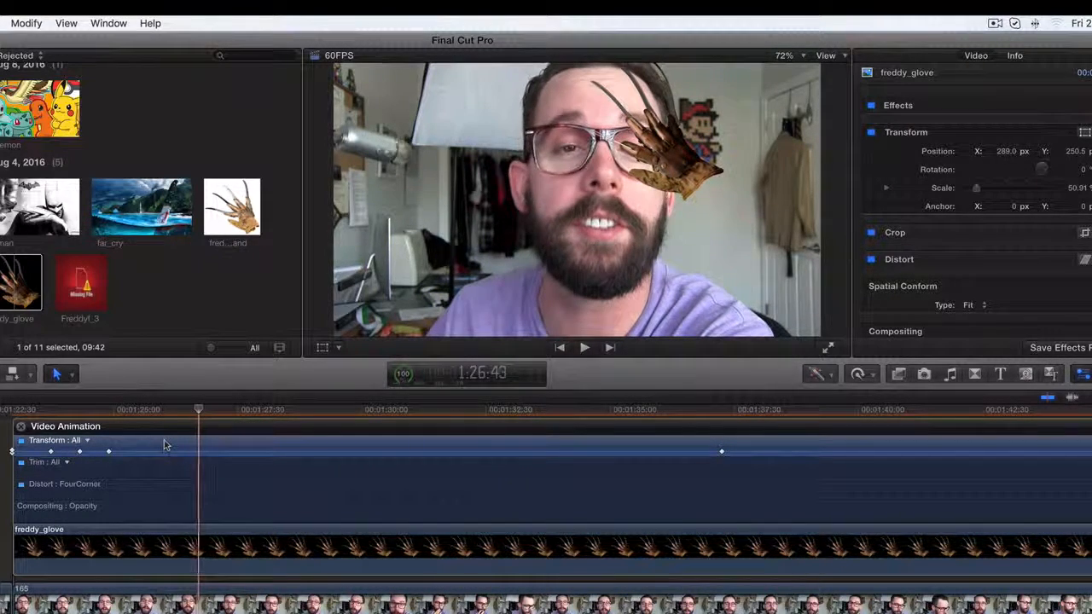
{"action": "key", "text": "Right"}
{"action": "key", "text": "Right"}
{"action": "key", "text": "Right"}
{"action": "key", "text": "Right"}
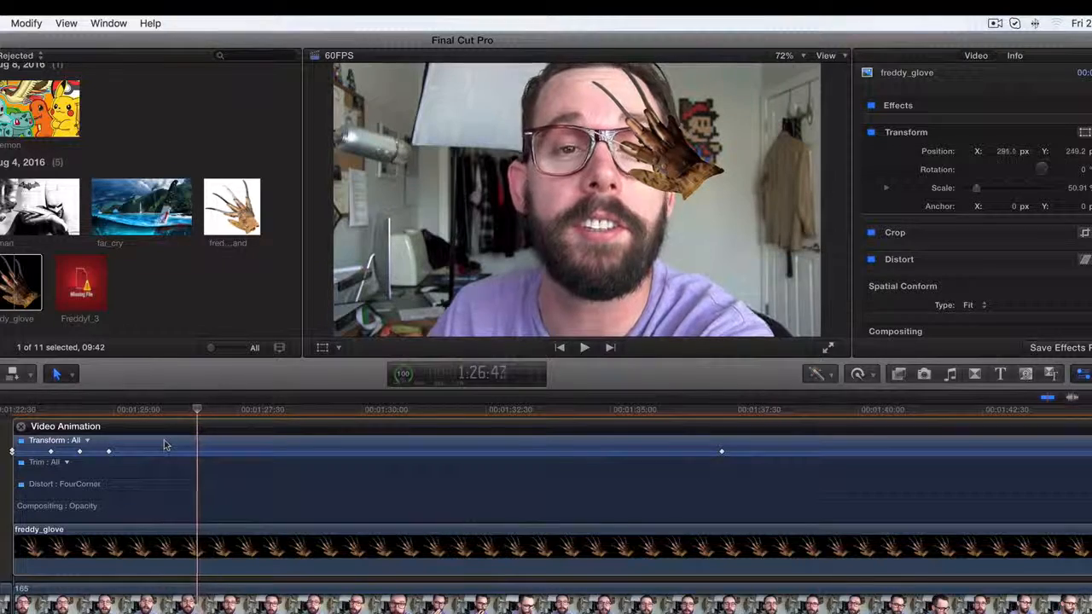
{"action": "key", "text": "Left"}
{"action": "key", "text": "Left"}
{"action": "key", "text": "Left"}
{"action": "key", "text": "Left"}
{"action": "key", "text": "Left"}
{"action": "key", "text": "Left"}
{"action": "key", "text": "Left"}
{"action": "key", "text": "Right"}
{"action": "key", "text": "Right"}
{"action": "key", "text": "Right"}
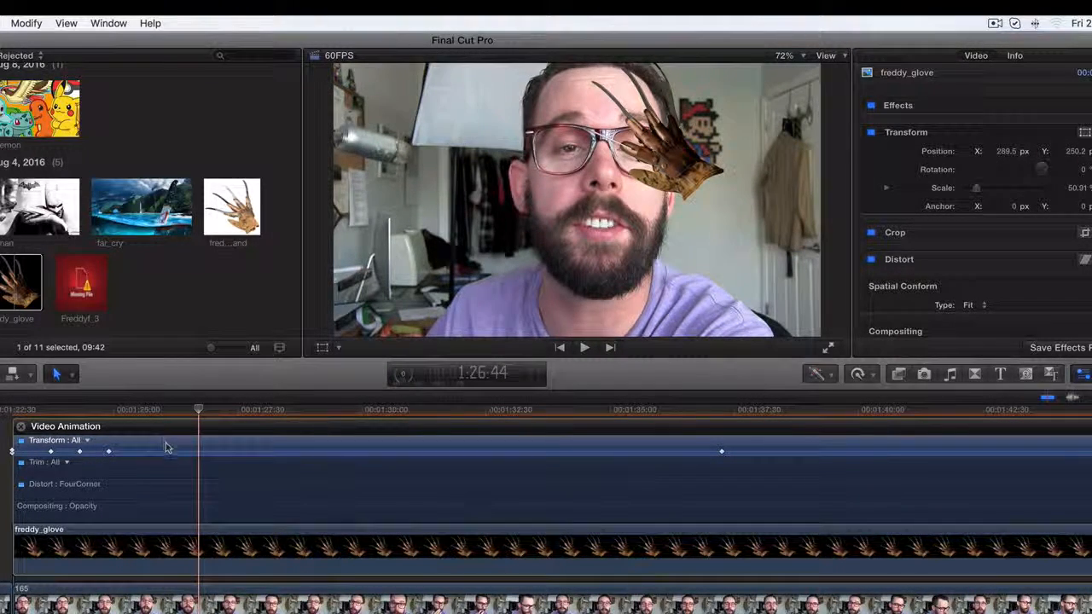
Move the last Transform keyframe right behind the other four and play back the glove's motion from the clip's start
{"action": "left_click_drag", "start_coordinate": [726, 457], "coordinate": [132, 451]}
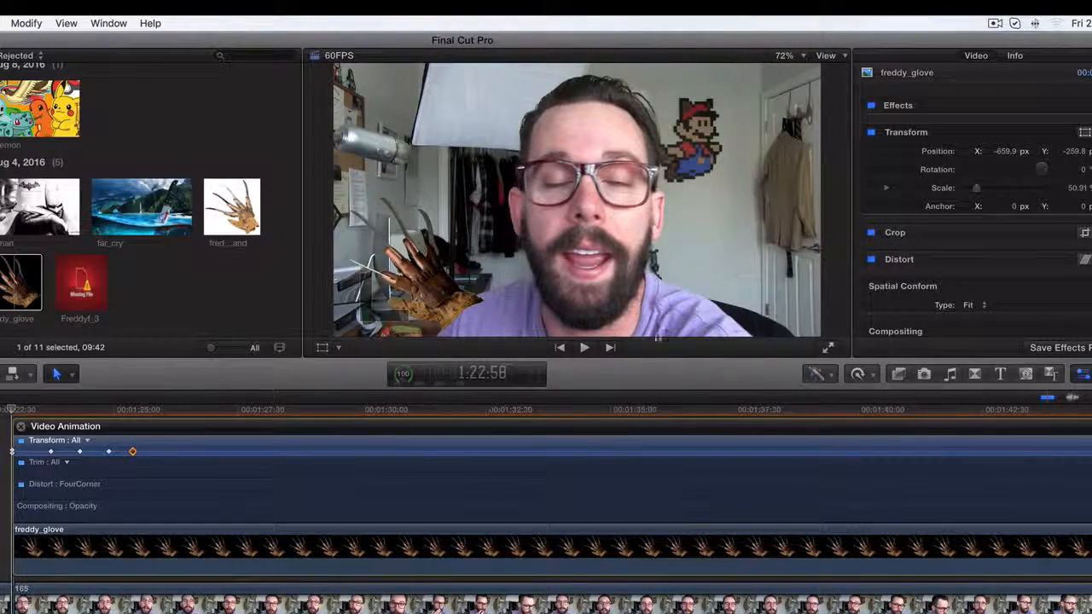
{"action": "left_click", "coordinate": [585, 347]}
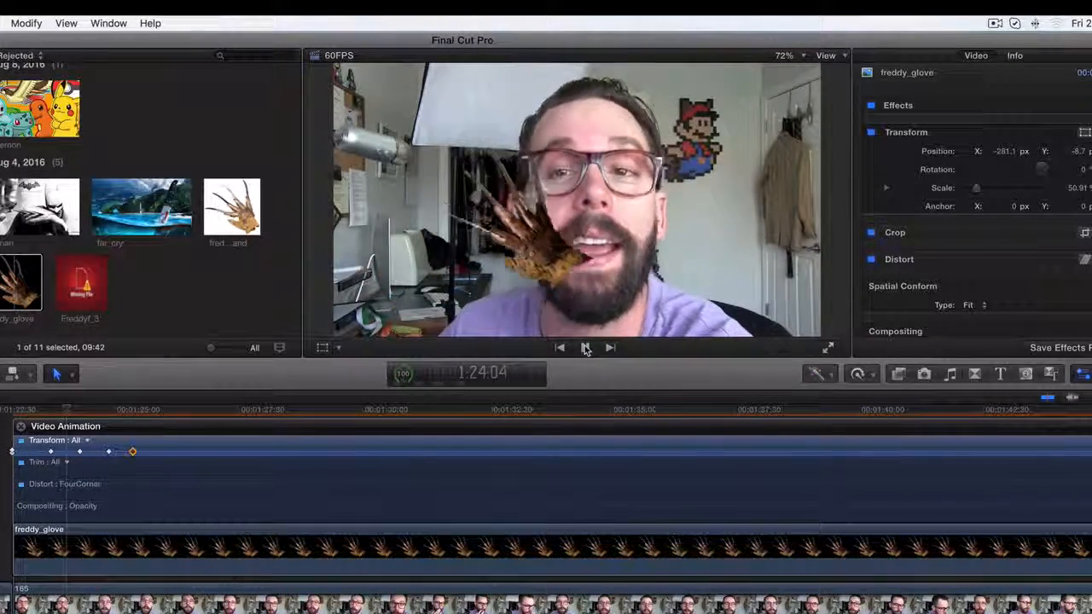
{"action": "left_click", "coordinate": [585, 347]}
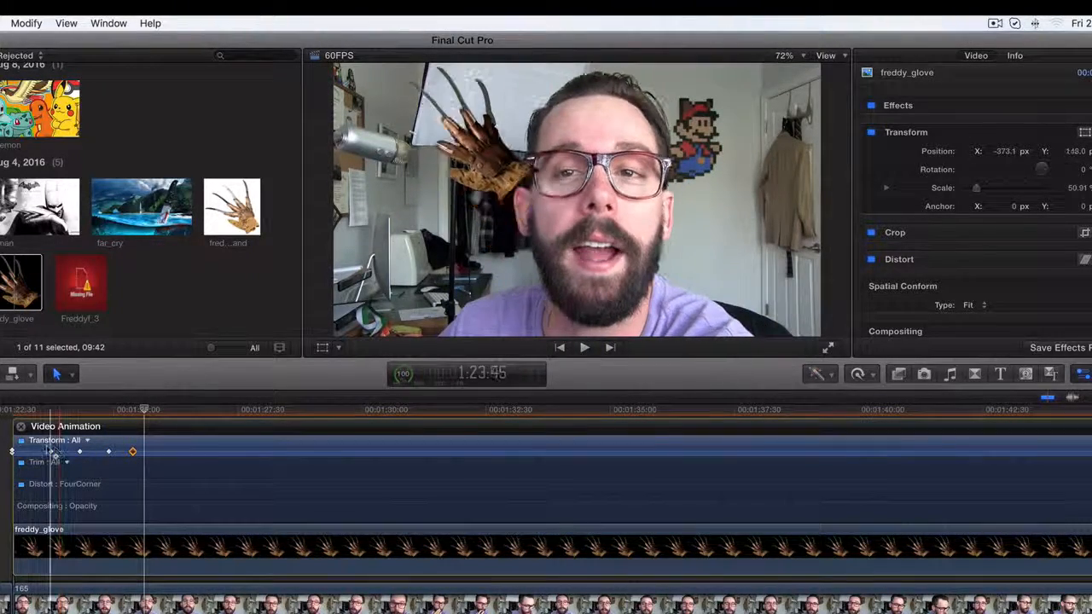
Tighten the spacing of all Transform keyframes after the first one and play back the faster glove motion
{"action": "left_click_drag", "start_coordinate": [52, 452], "coordinate": [100, 451]}
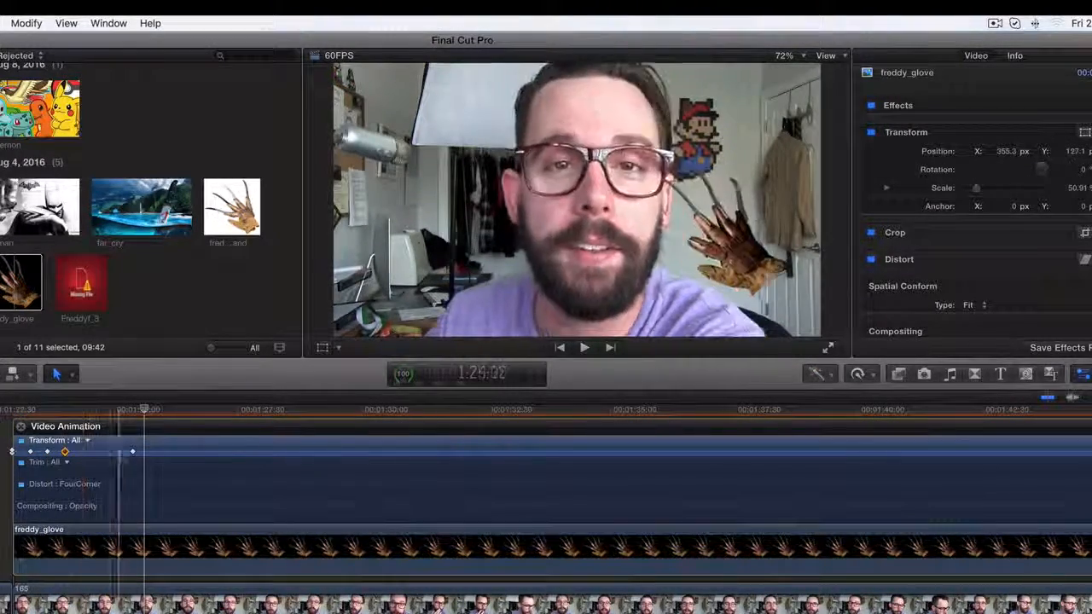
{"action": "left_click_drag", "start_coordinate": [132, 452], "coordinate": [107, 451]}
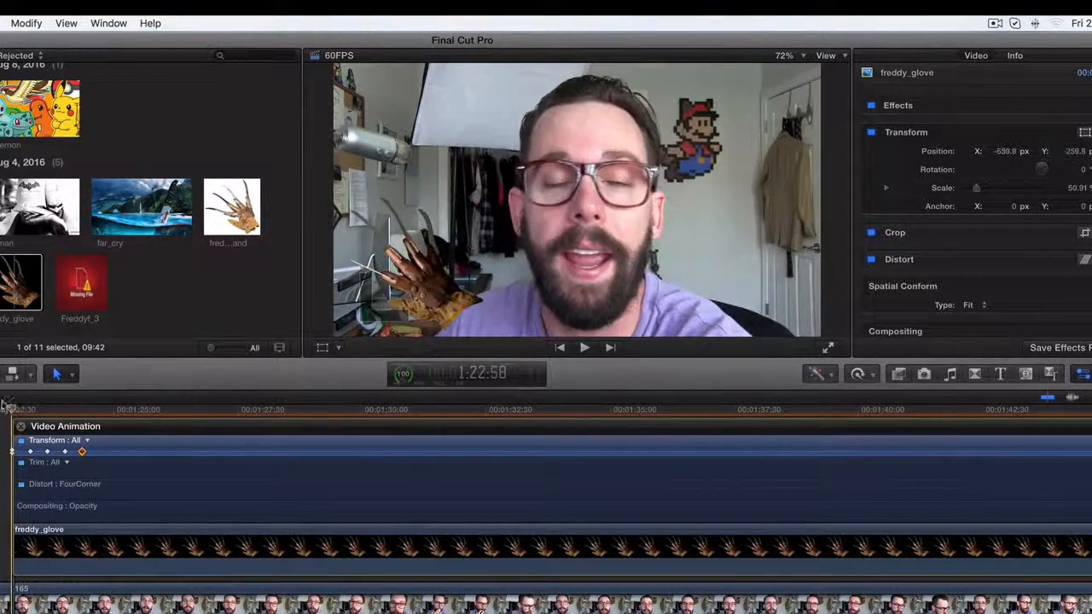
{"action": "left_click", "coordinate": [583, 348]}
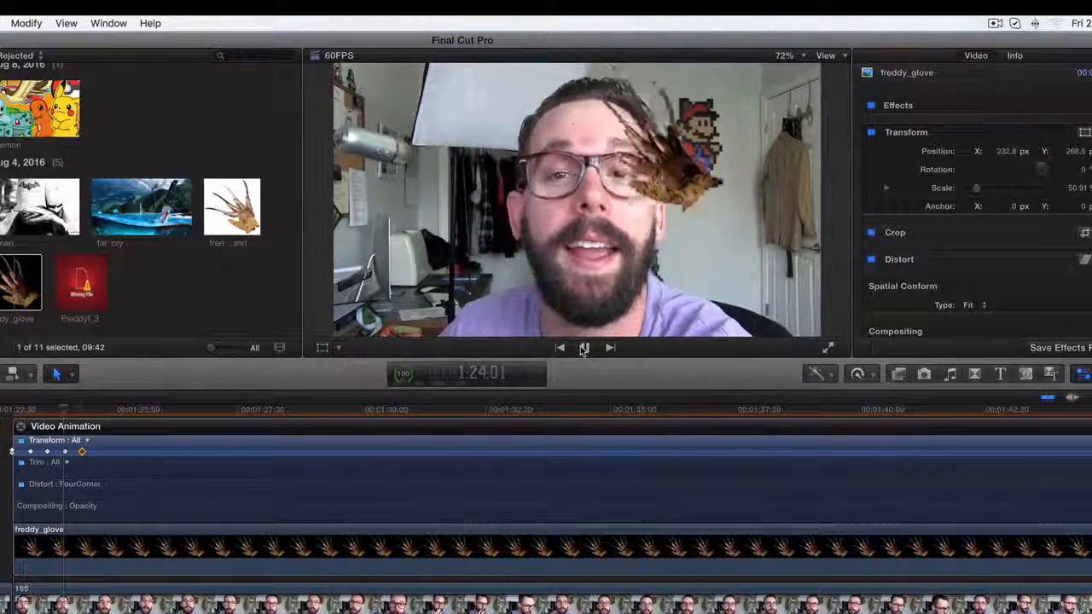
{"action": "left_click", "coordinate": [583, 348]}
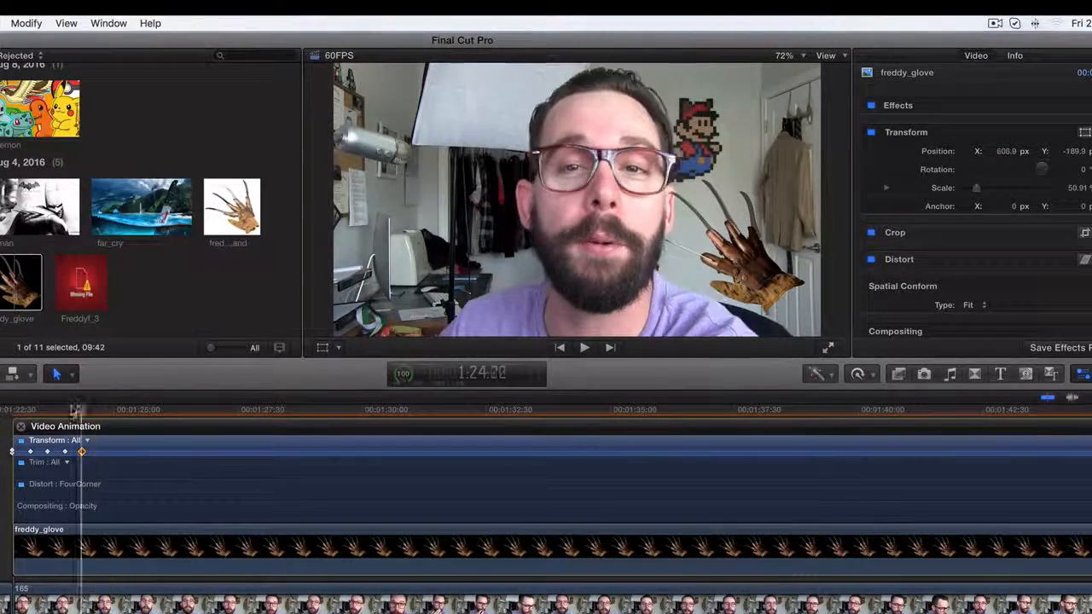
Delete the last Transform keyframe and move the glove to about X 477.6 px, Y -121.1 px at 1:24:45
{"action": "left_click_drag", "start_coordinate": [97, 411], "coordinate": [216, 417]}
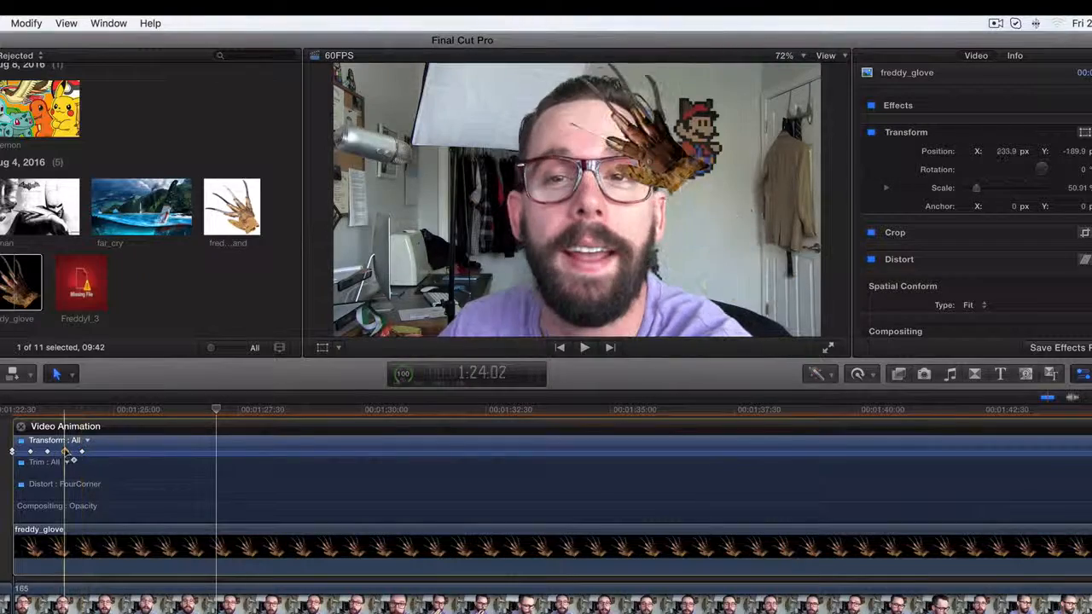
{"action": "key", "text": "Delete"}
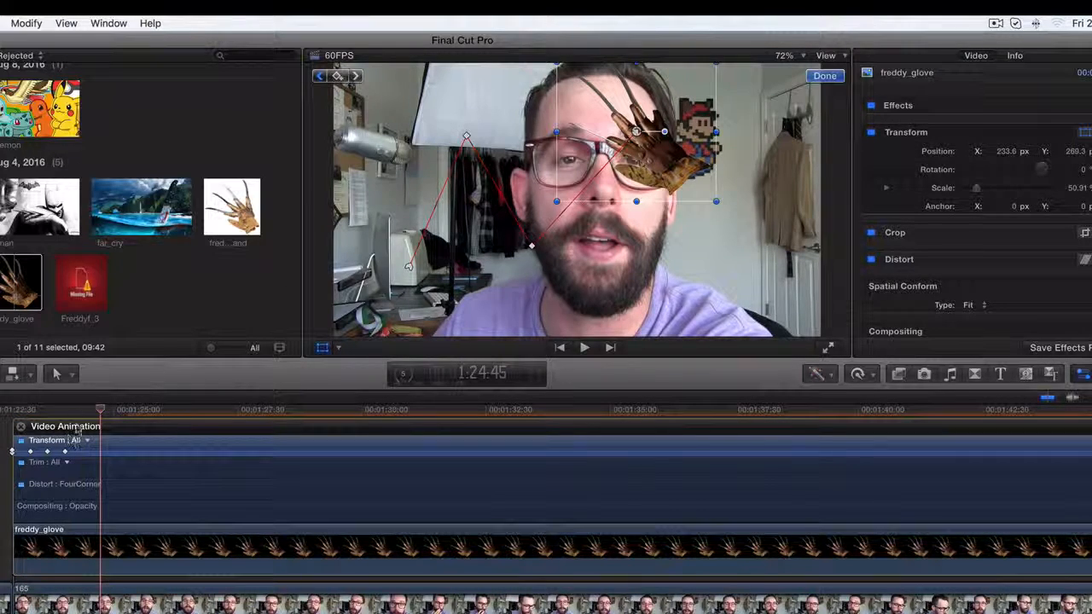
{"action": "left_click_drag", "start_coordinate": [667, 166], "coordinate": [727, 266]}
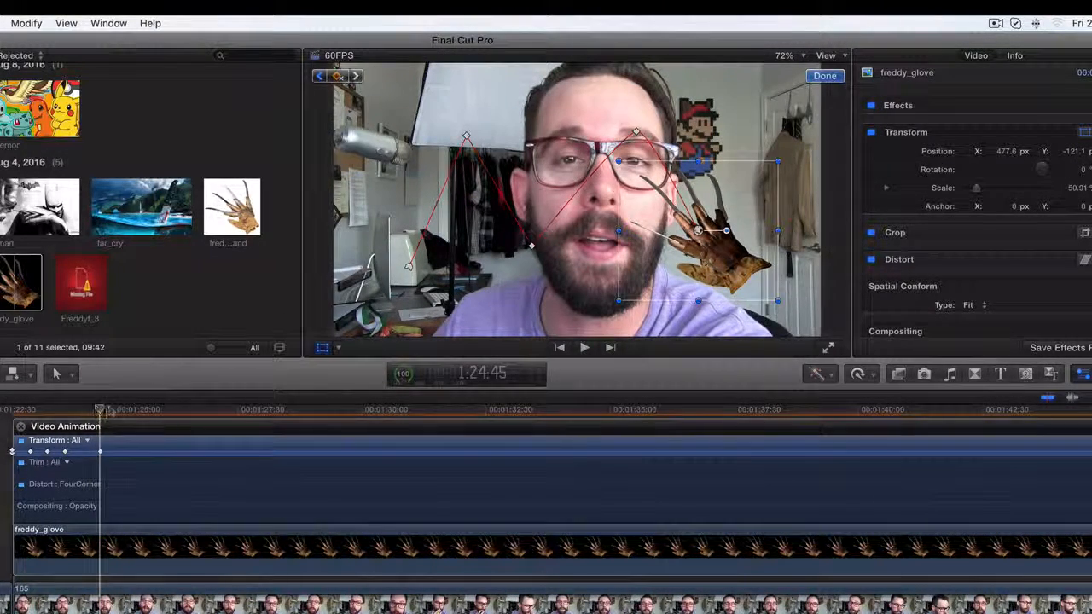
Add another position keyframe shortly after 1:25:00 by moving the glove across the face to about X -420 px, Y -174.7 px
{"action": "left_click_drag", "start_coordinate": [100, 410], "coordinate": [122, 410]}
{"action": "left_click_drag", "start_coordinate": [698, 230], "coordinate": [470, 244]}
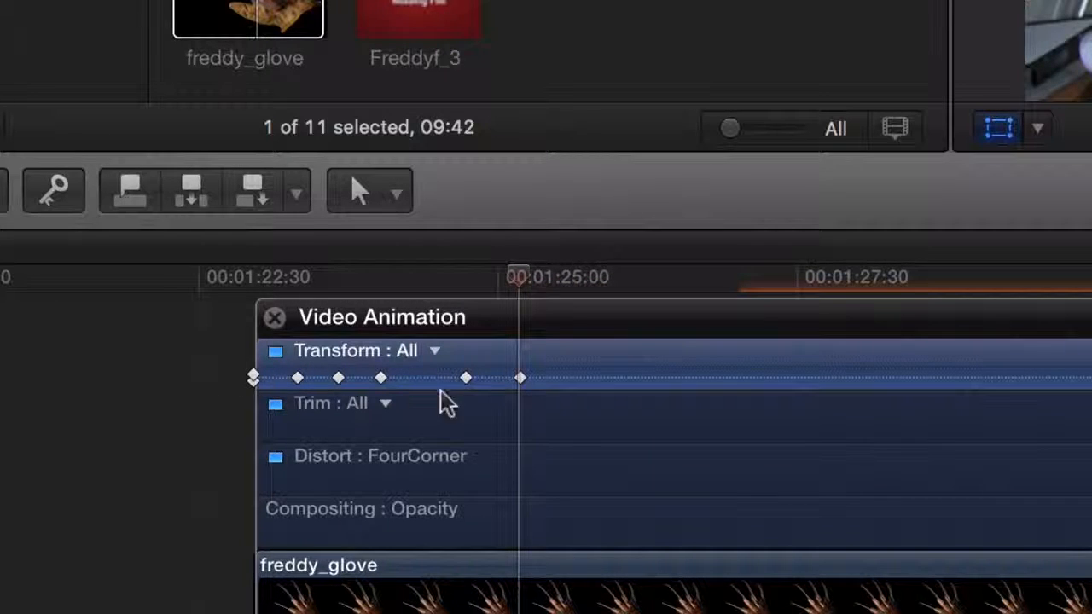
{"action": "scroll", "coordinate": [500, 367], "scroll_direction": "right", "scroll_amount": 2}
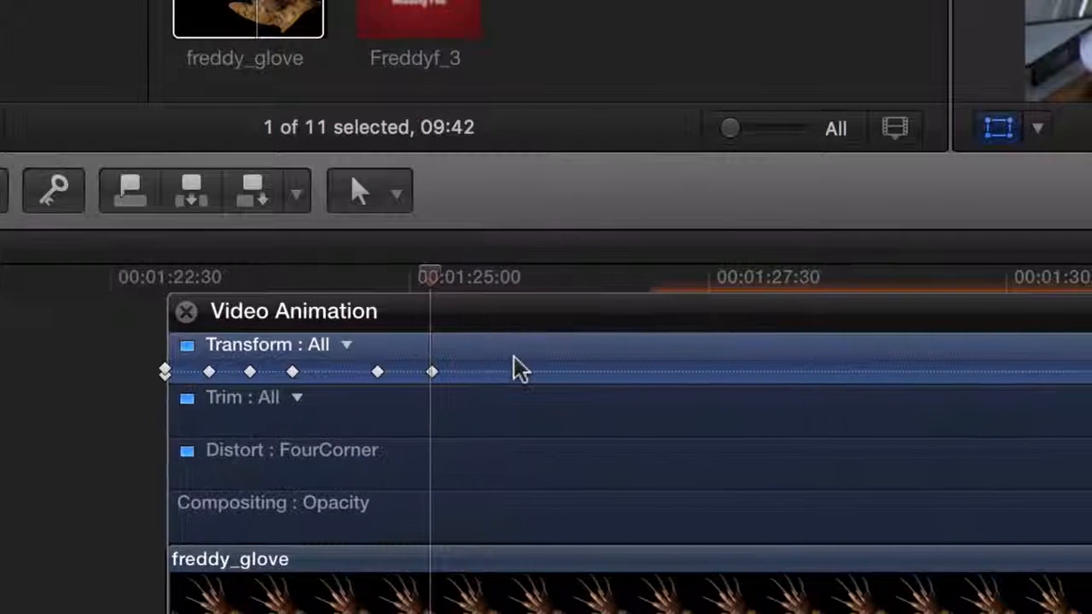
{"action": "scroll", "coordinate": [514, 367], "scroll_direction": "left", "scroll_amount": 6}
{"action": "scroll", "coordinate": [528, 354], "scroll_direction": "right", "scroll_amount": 4}
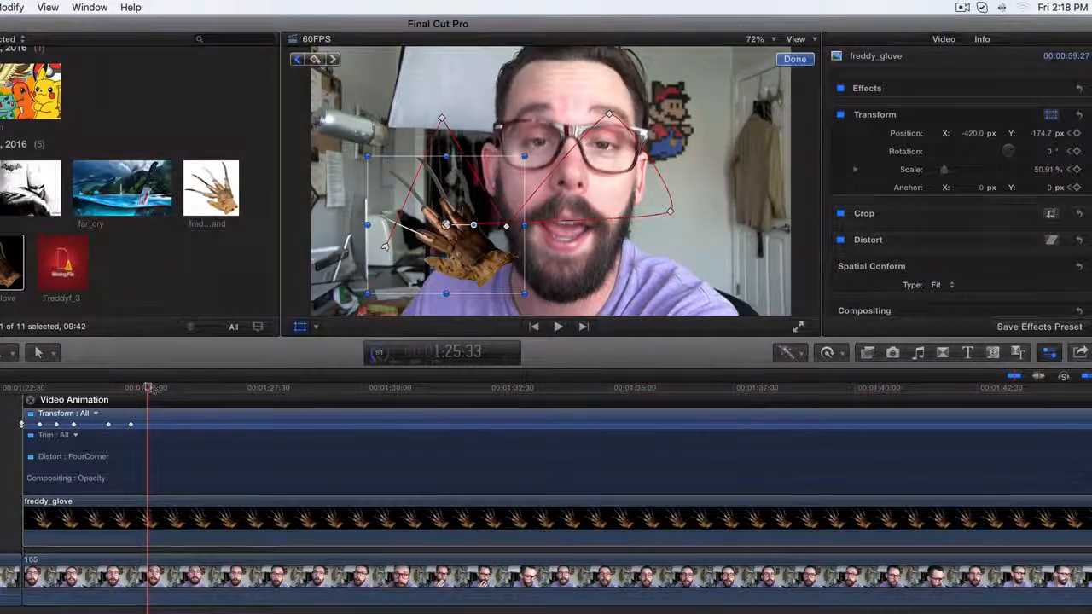
At 1:25:44, lower the glove to about Y -218.8 px and enlarge it to about 79.54% scale
{"action": "left_click_drag", "start_coordinate": [149, 388], "coordinate": [60, 388]}
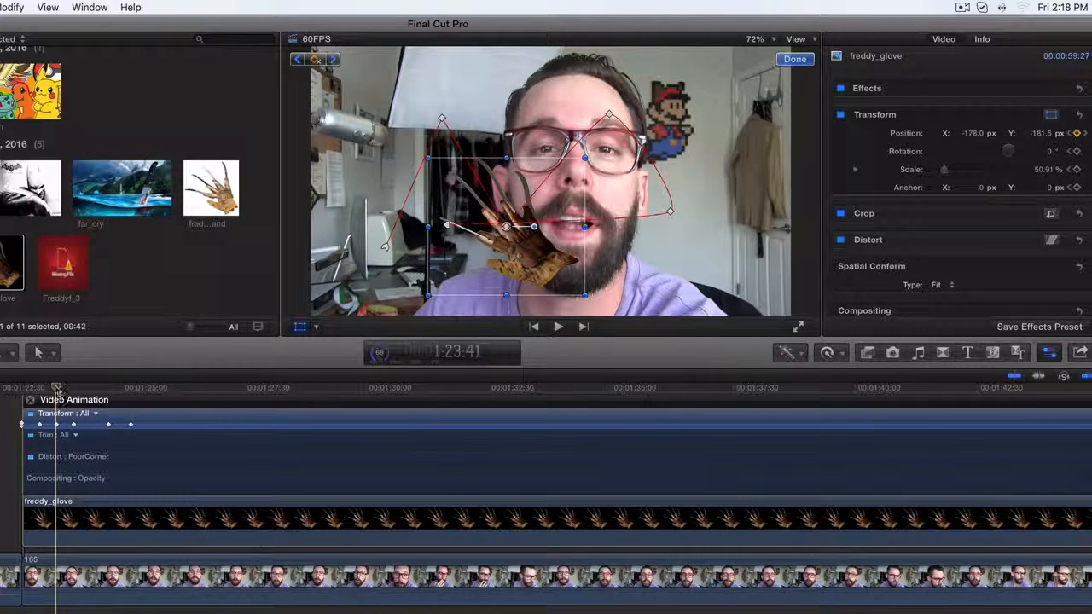
{"action": "mouse_move", "coordinate": [56, 388]}
{"action": "left_mouse_down"}
{"action": "mouse_move", "coordinate": [31, 388]}
{"action": "mouse_move", "coordinate": [54, 388]}
{"action": "left_mouse_up"}
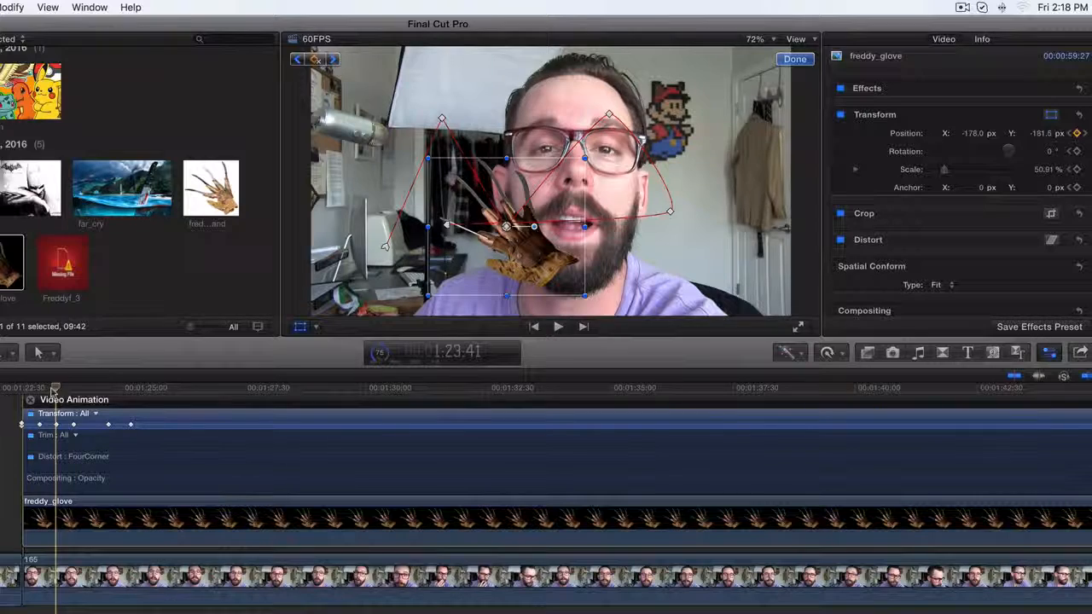
{"action": "left_click_drag", "start_coordinate": [54, 388], "coordinate": [156, 388]}
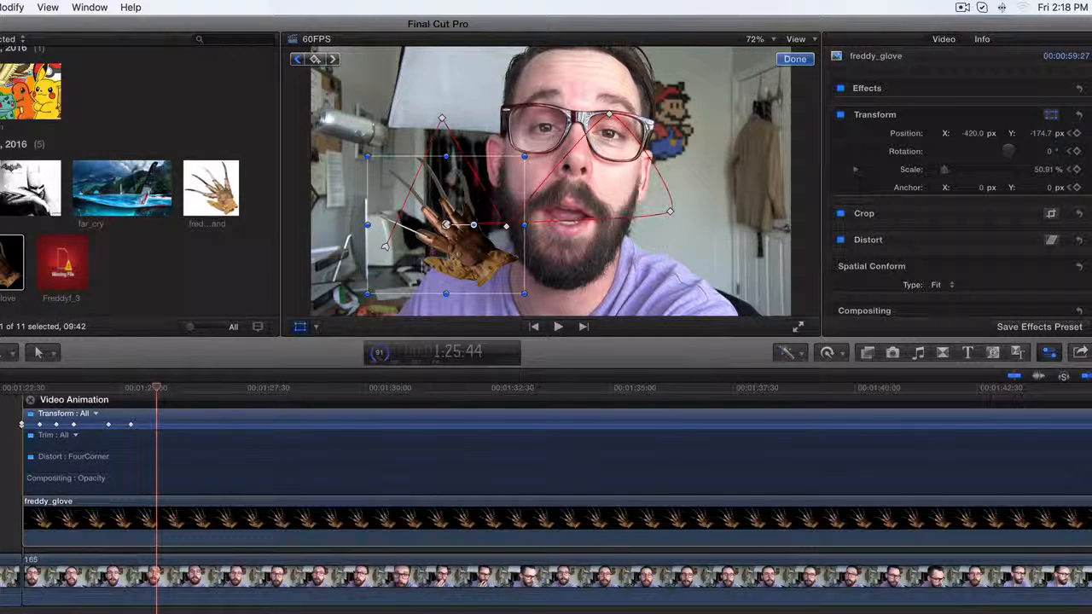
{"action": "left_click_drag", "start_coordinate": [481, 239], "coordinate": [481, 250]}
{"action": "left_click_drag", "start_coordinate": [524, 167], "coordinate": [567, 178]}
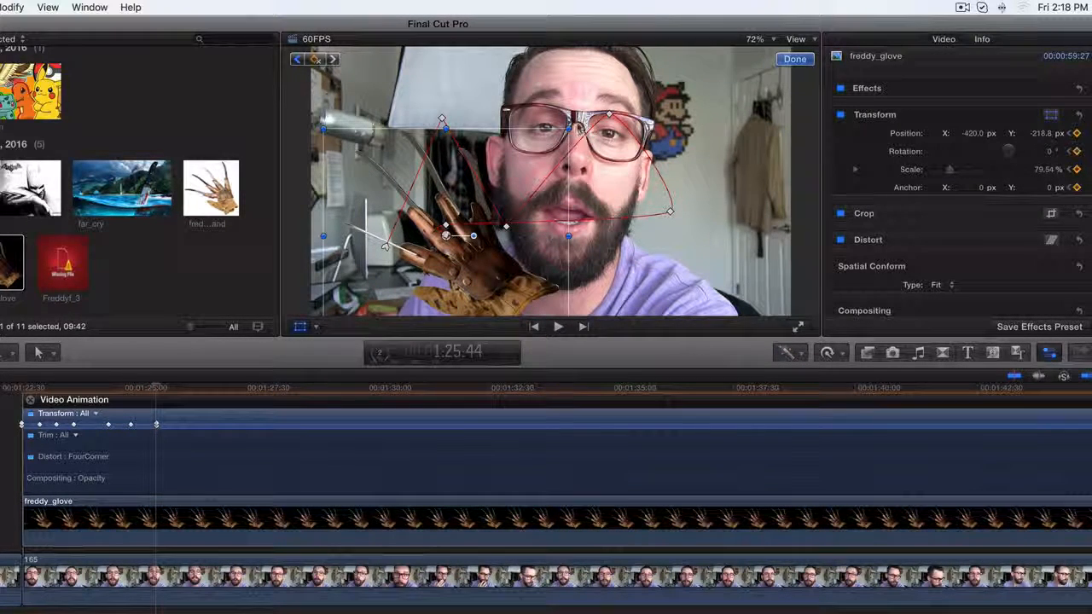
Rotate the enlarged glove so its claws point downward, shift it toward the face, and play back the animation
{"action": "left_click_drag", "start_coordinate": [1014, 142], "coordinate": [986, 148]}
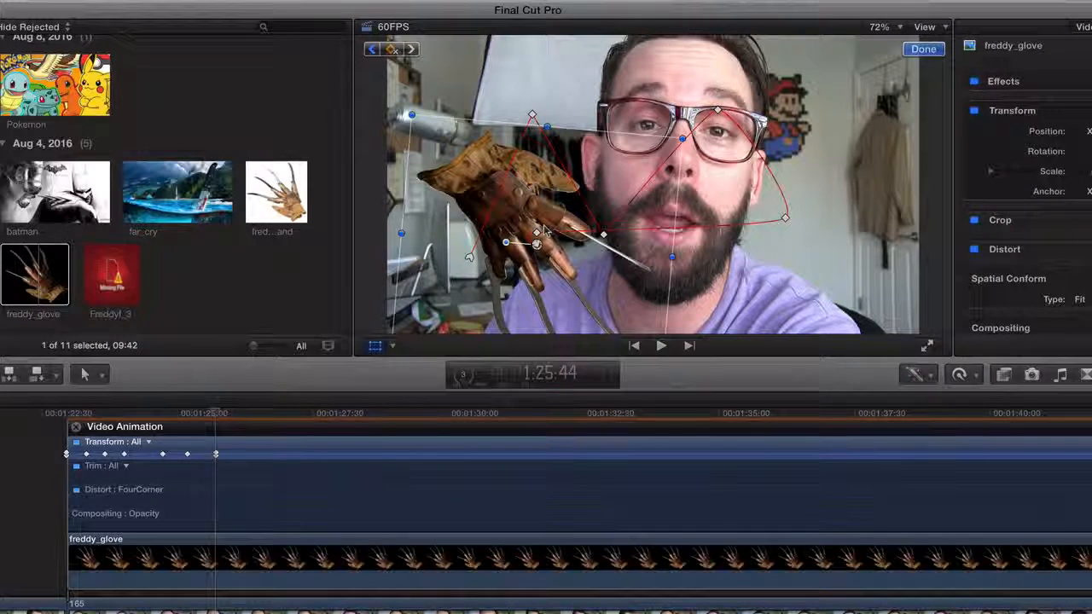
{"action": "left_click_drag", "start_coordinate": [539, 265], "coordinate": [539, 265]}
{"action": "left_click_drag", "start_coordinate": [558, 257], "coordinate": [606, 265]}
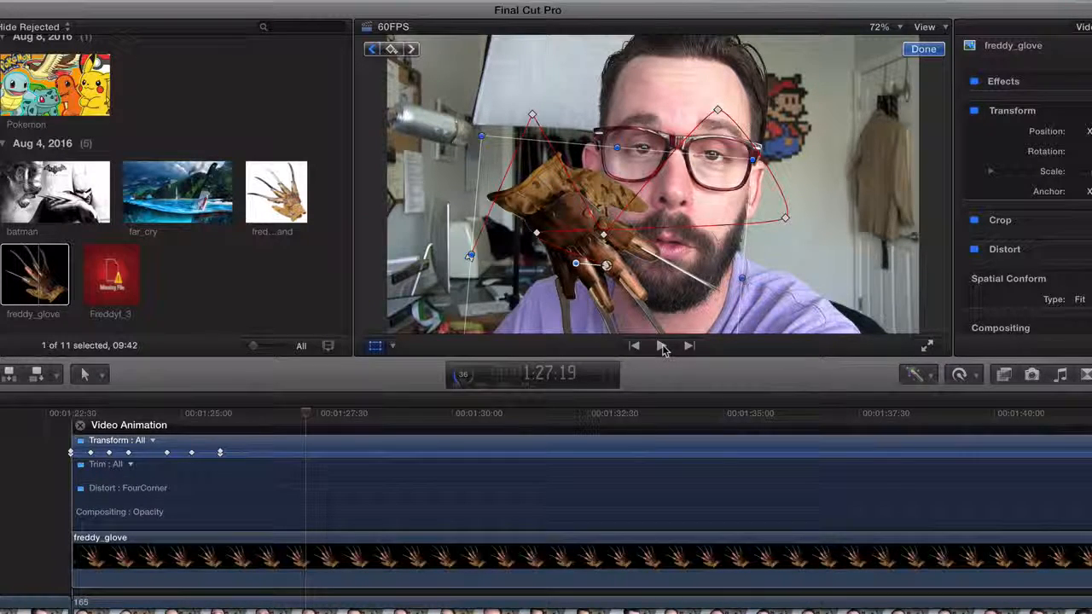
{"action": "left_click", "coordinate": [662, 346]}
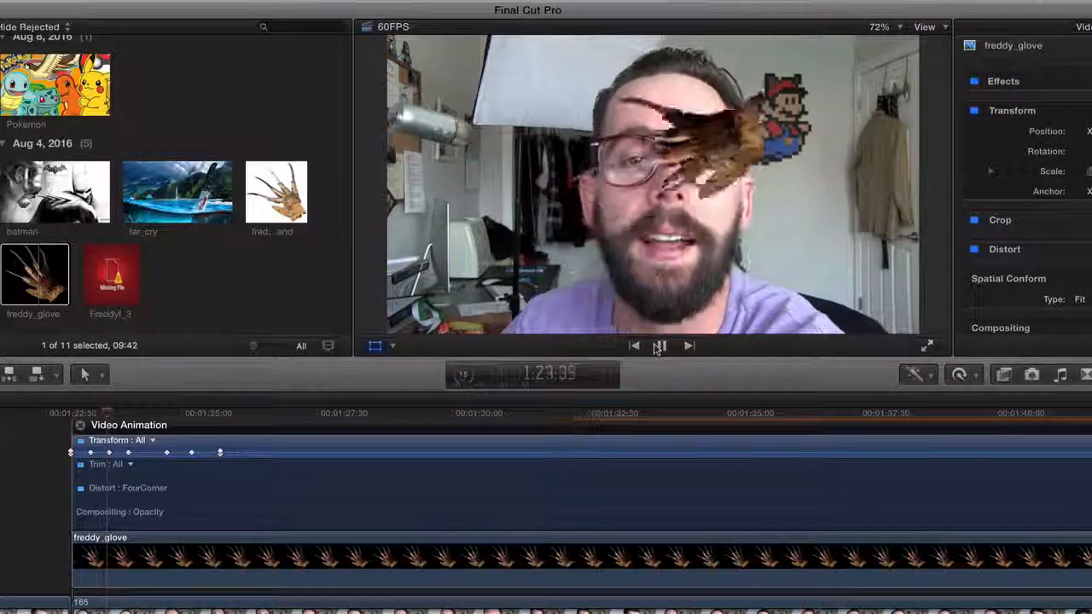